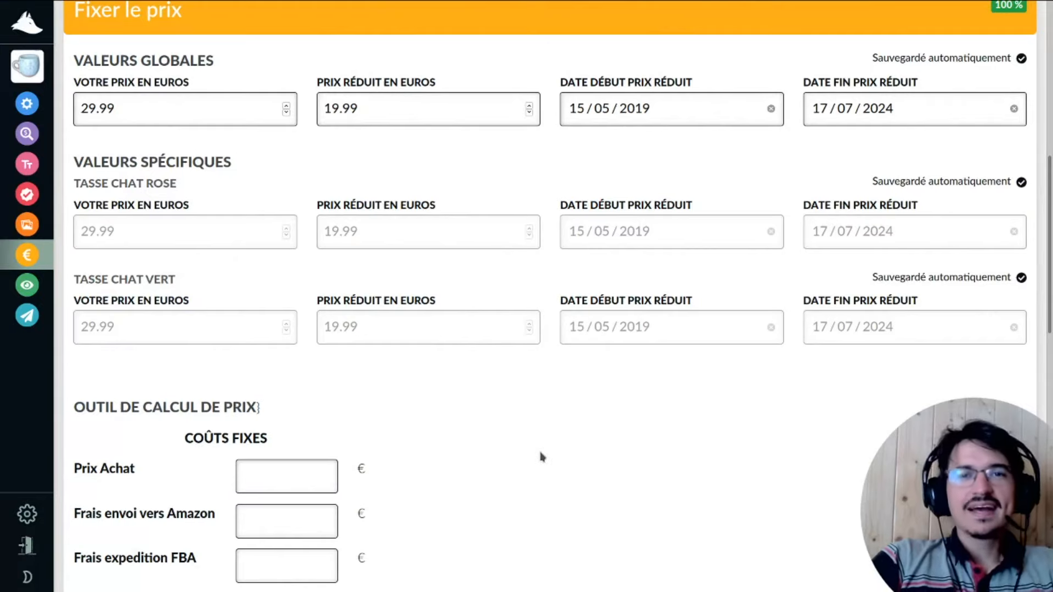
Review the mug variants, briefly giving the green mug its own sale start date, then reverting to global dates.
scroll(542, 457, "up", 1)
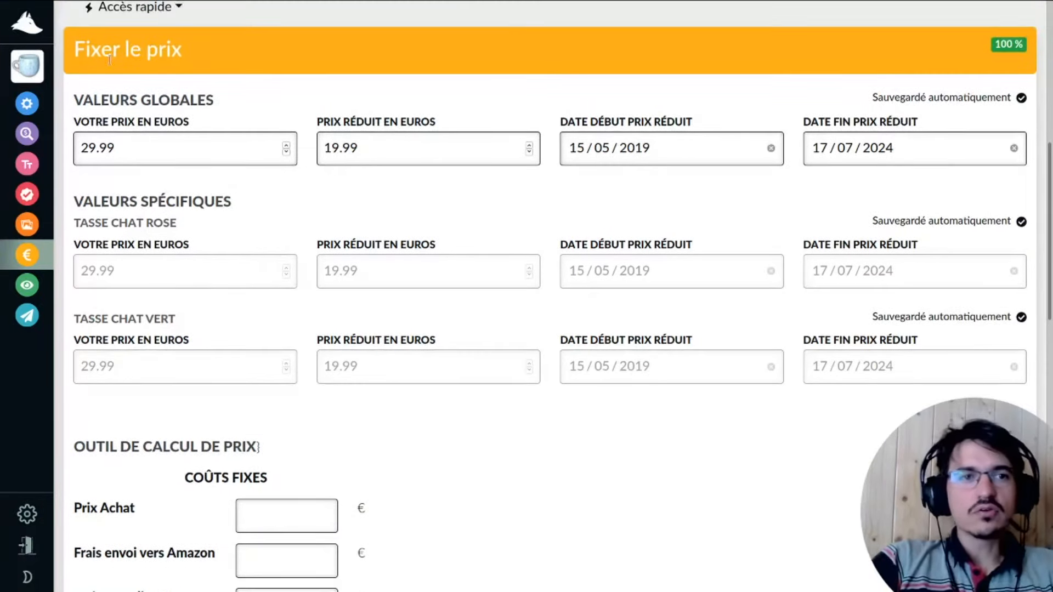
scroll(356, 364, "up", 5)
scroll(388, 397, "up", 3)
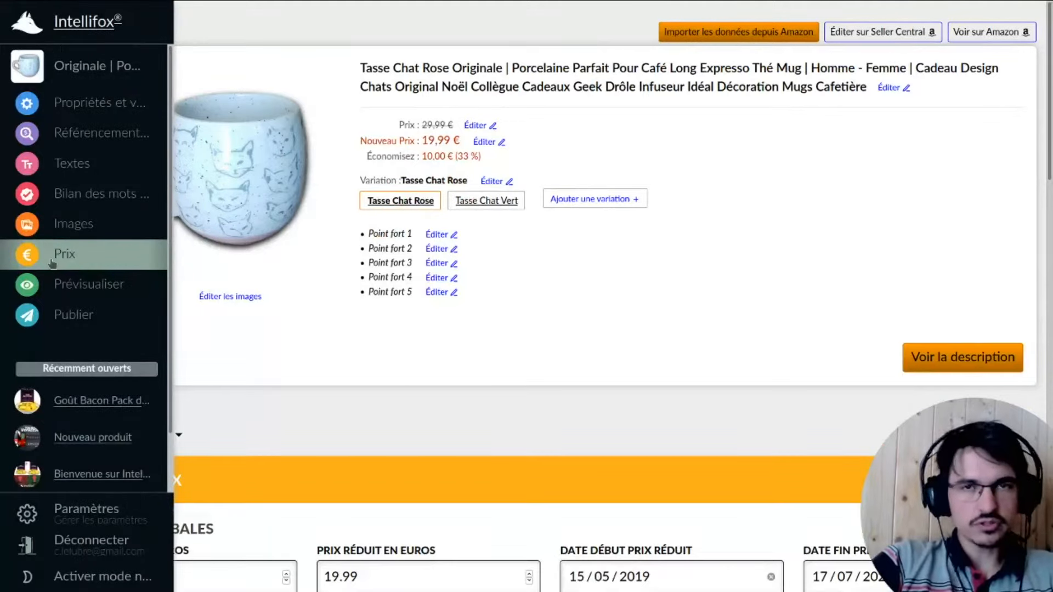
scroll(531, 333, "down", 2)
scroll(531, 333, "down", 6)
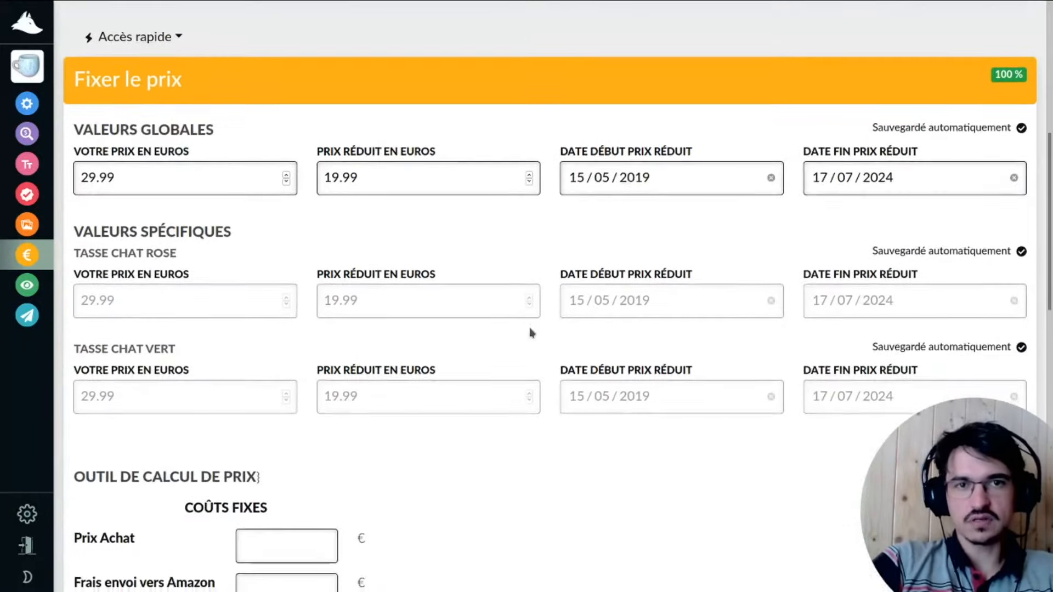
scroll(529, 334, "up", 1)
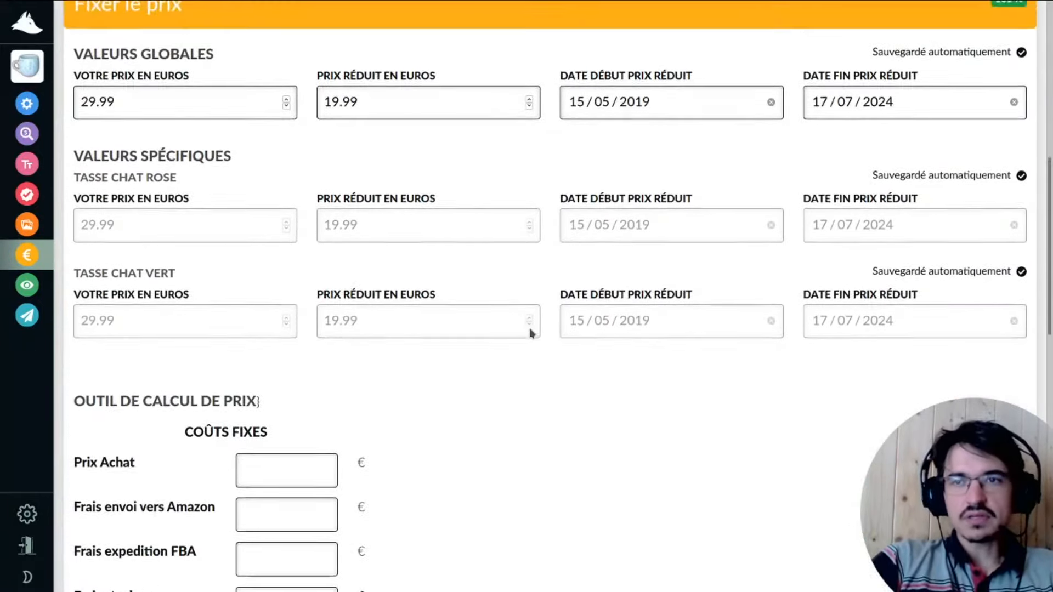
scroll(602, 433, "down", 2)
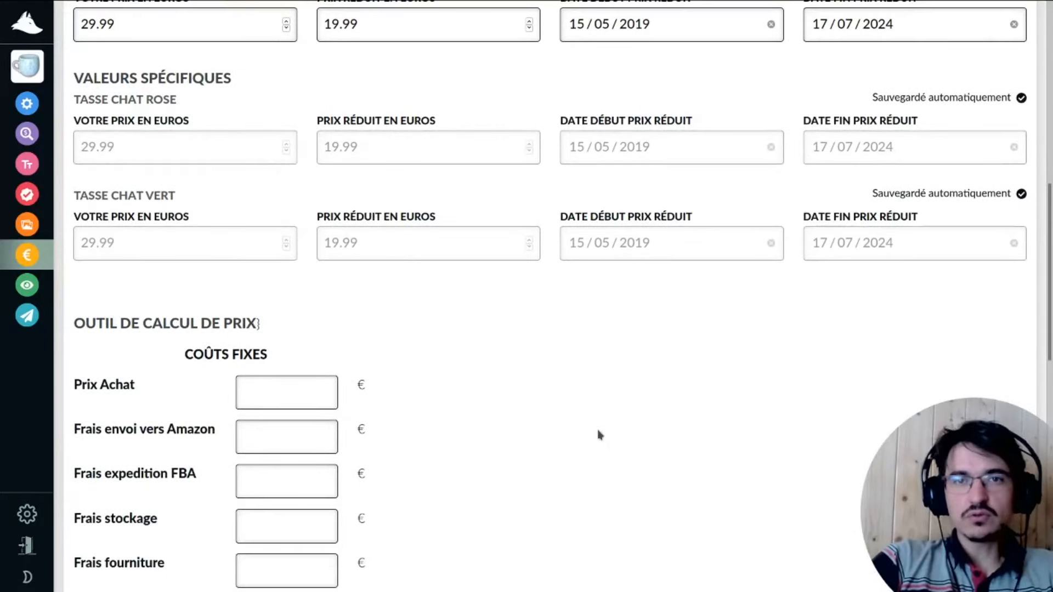
scroll(599, 435, "up", 3)
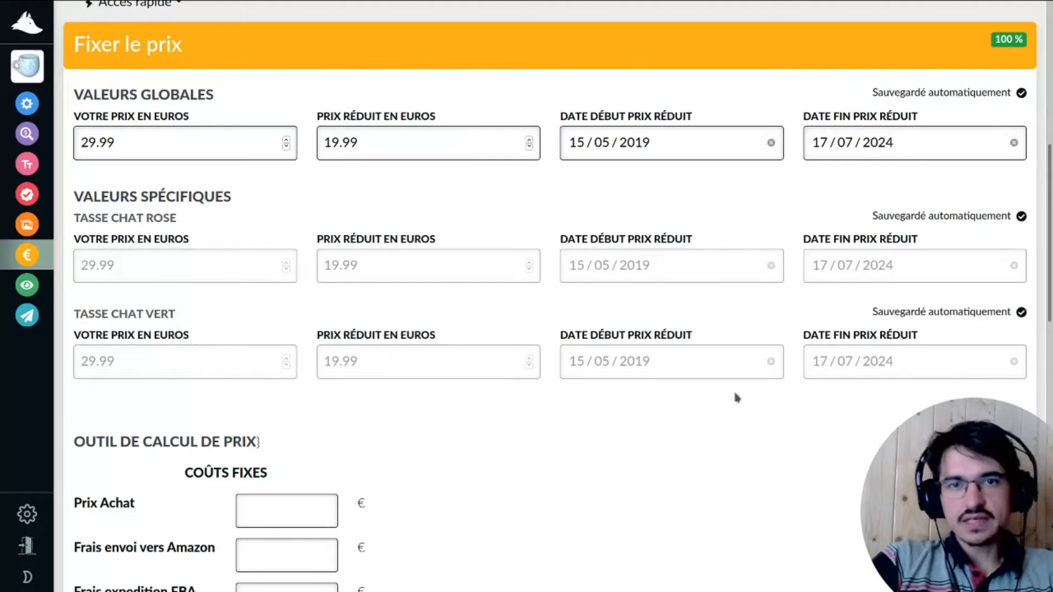
left_click(658, 358)
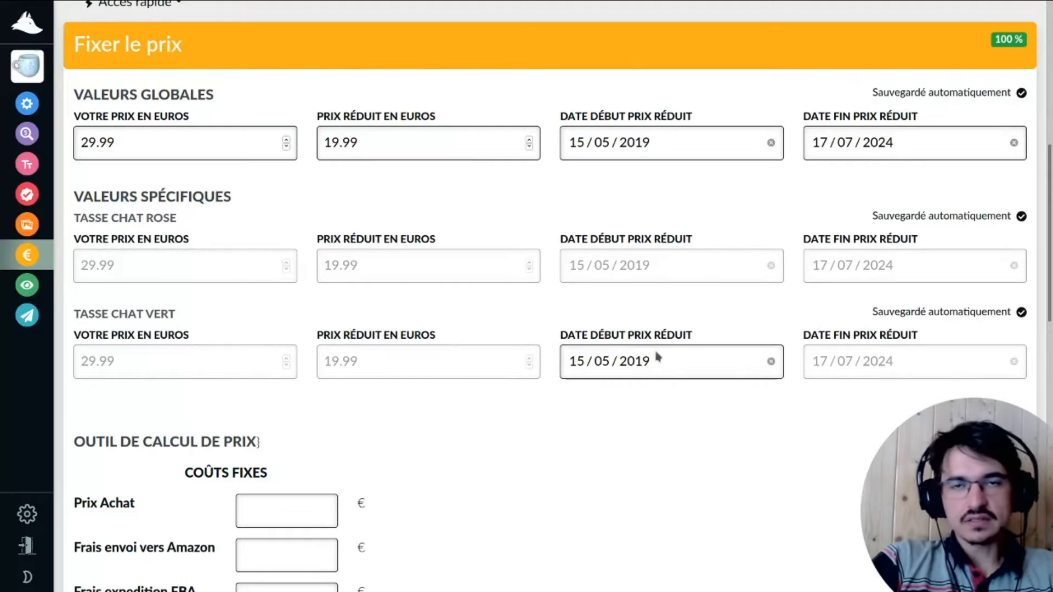
left_click(623, 364)
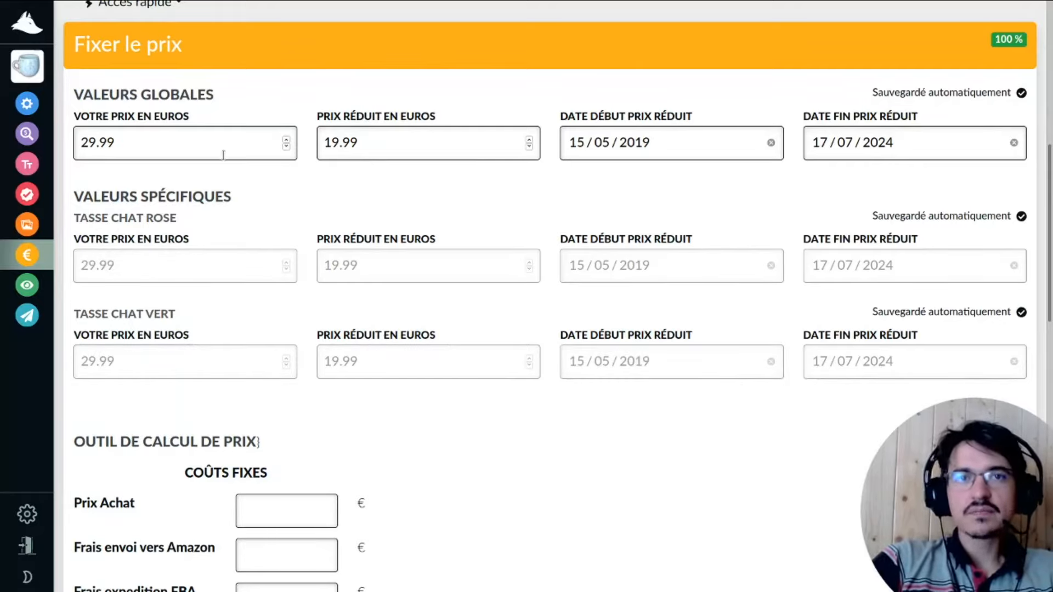
Correct the global reduced price (Prix réduit) to 19,99, removing the stray ,02.
left_click(207, 137)
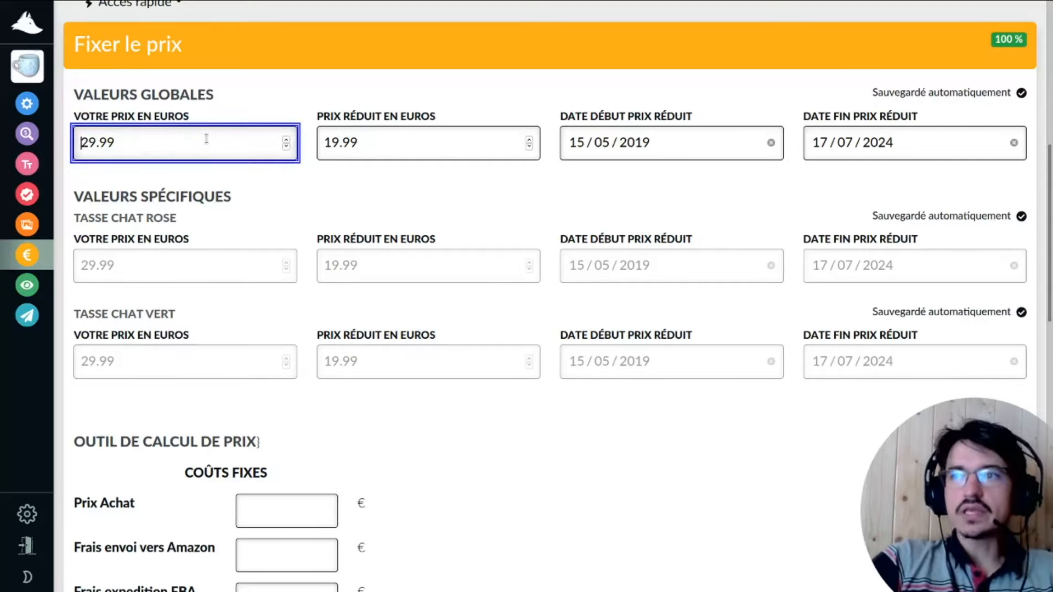
left_click(386, 144)
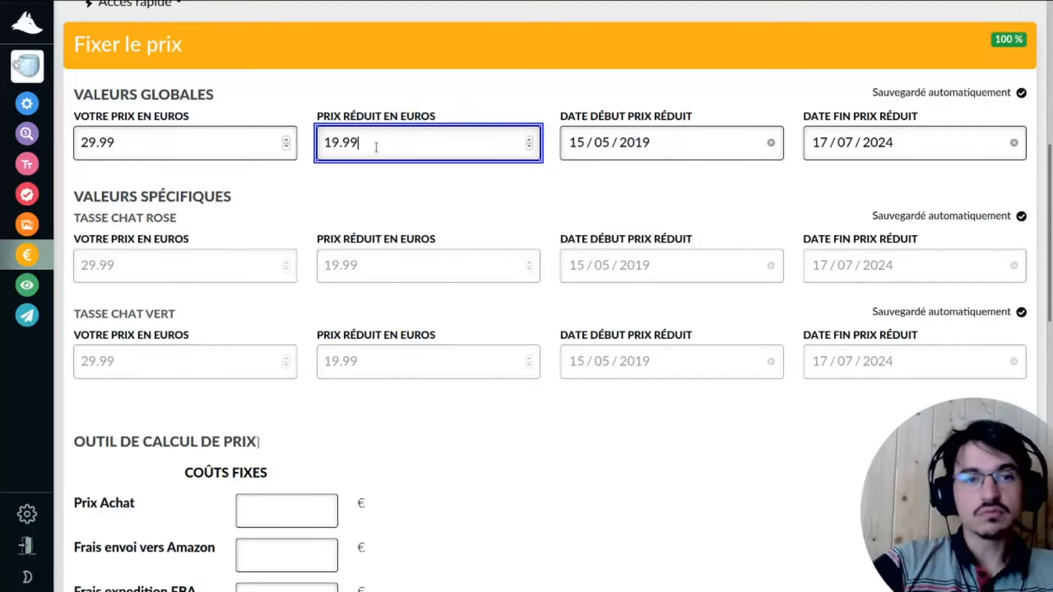
scroll(382, 153, "up", 5)
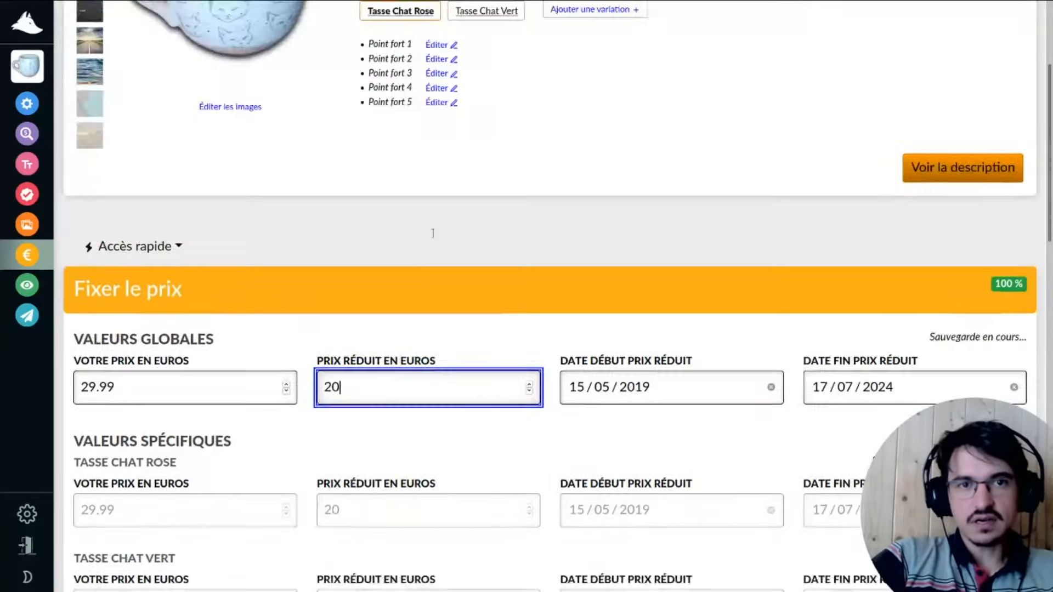
scroll(433, 233, "up", 4)
scroll(426, 133, "down", 2)
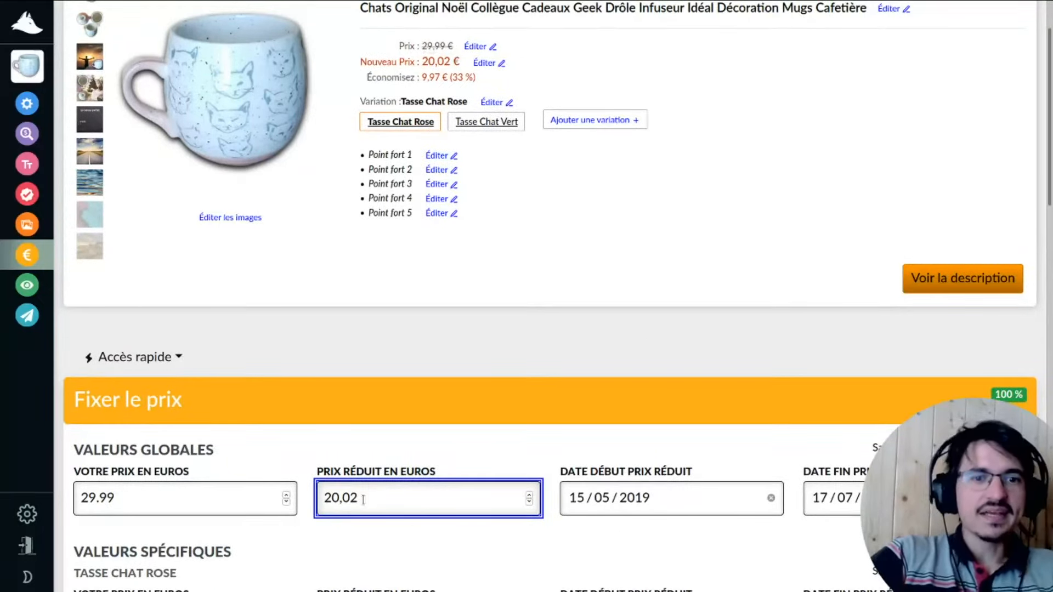
key("BackSpace")
key("BackSpace")
key("BackSpace")
key("BackSpace")
key("BackSpace")
type("19,99")
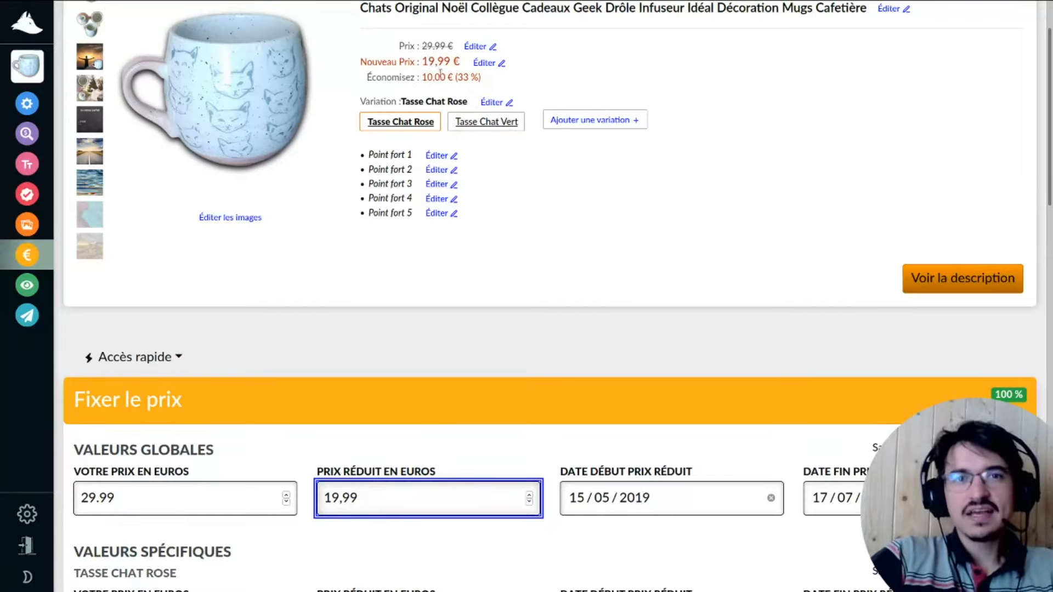
Check the preview's 10,00 € (33 %) saving.
left_click_drag(488, 82, 410, 79)
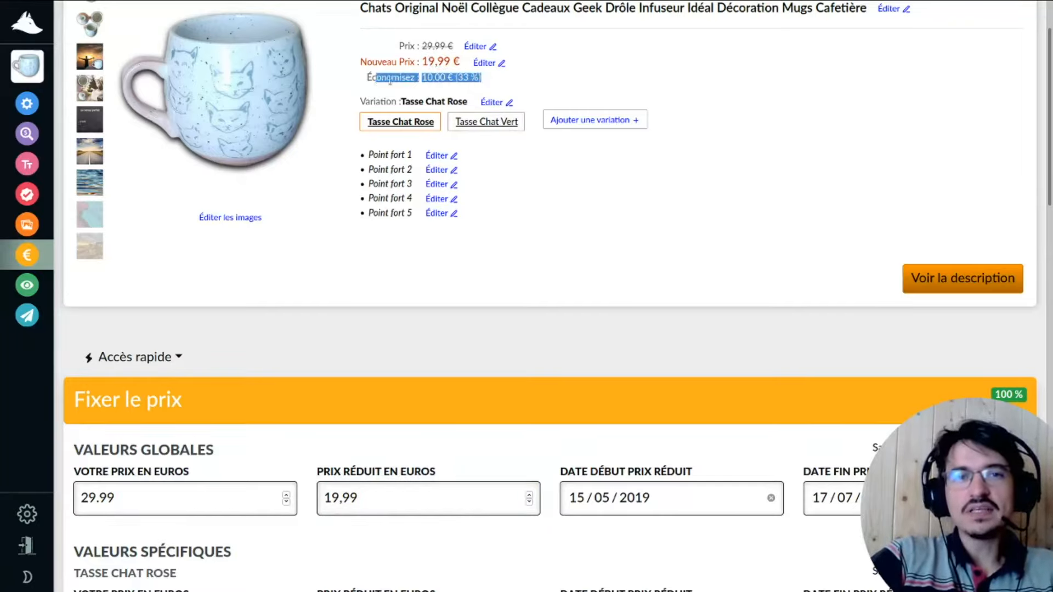
left_click(424, 80)
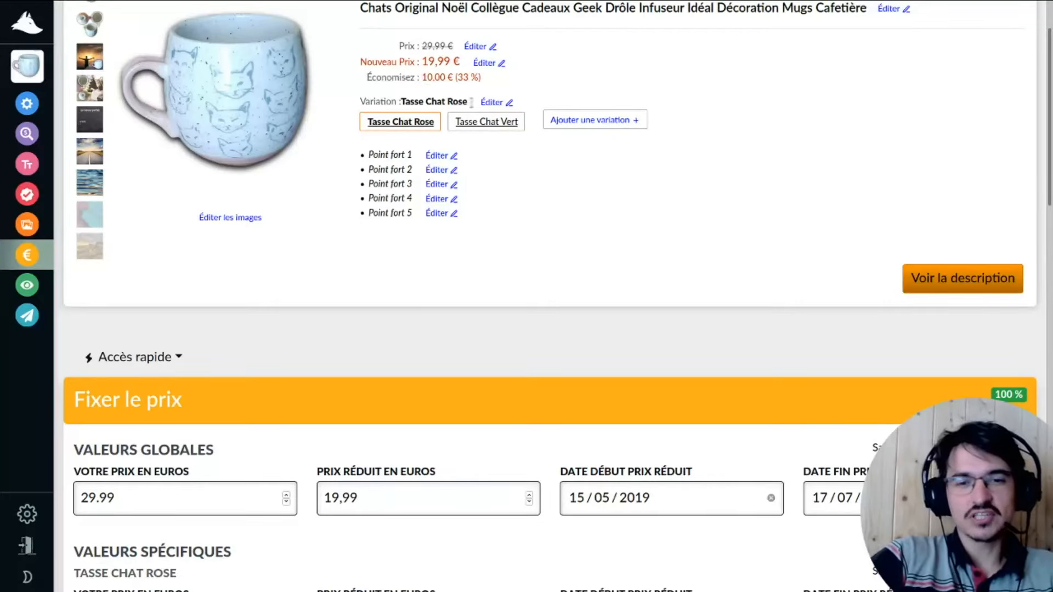
scroll(579, 164, "down", 4)
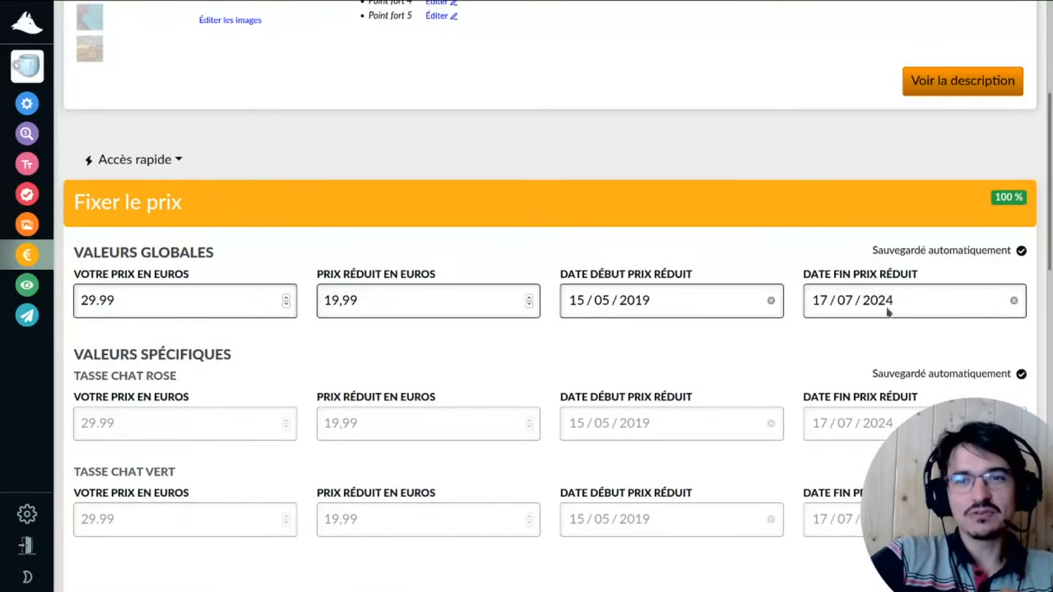
scroll(823, 329, "down", 2)
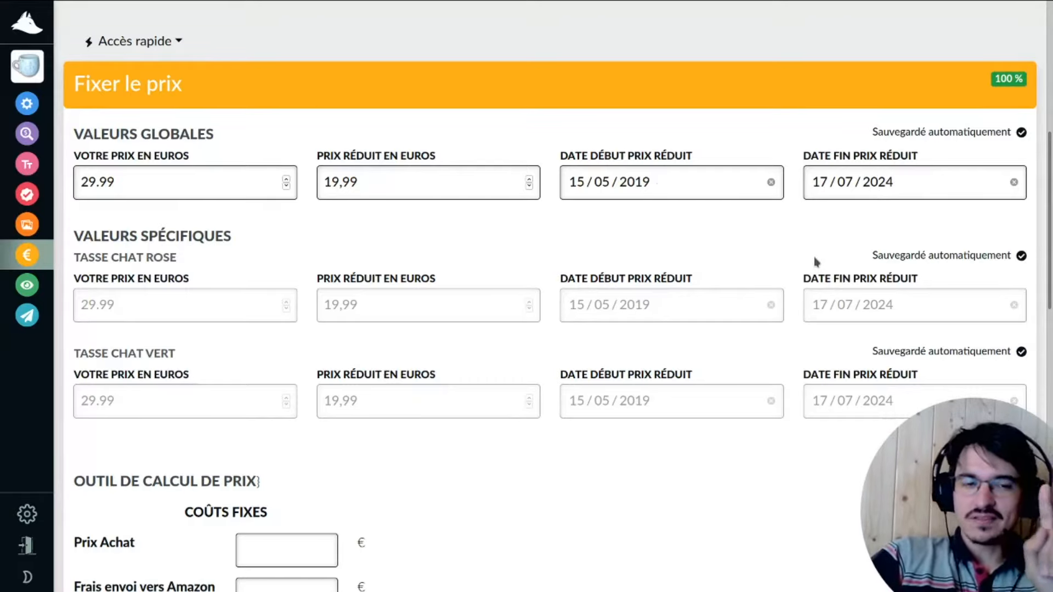
Scroll down to the Outil de calcul de prix section and place the cursor in Prix Achat.
scroll(816, 262, "down", 4)
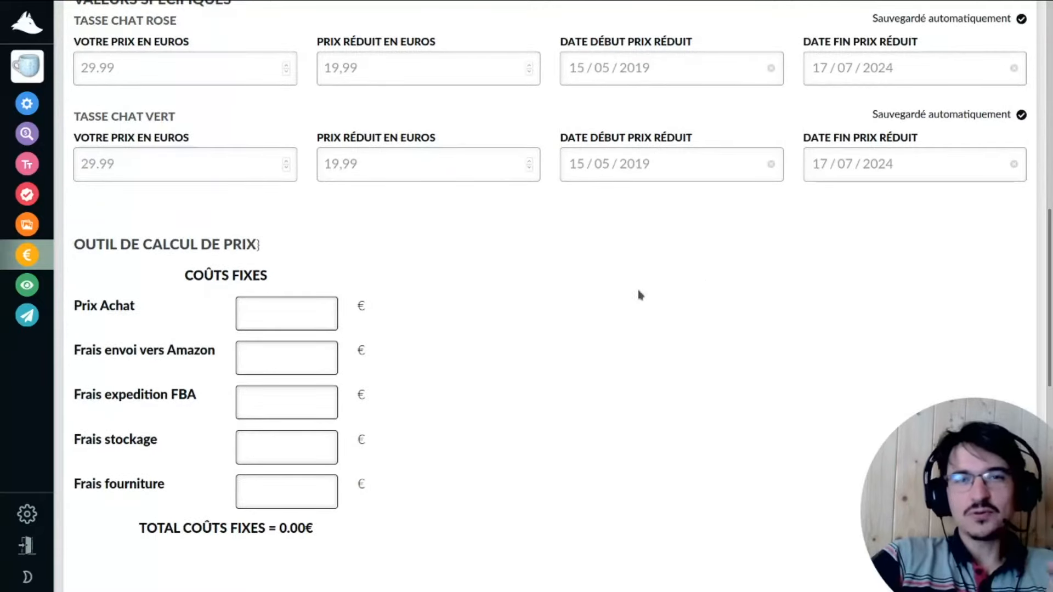
scroll(588, 298, "down", 3)
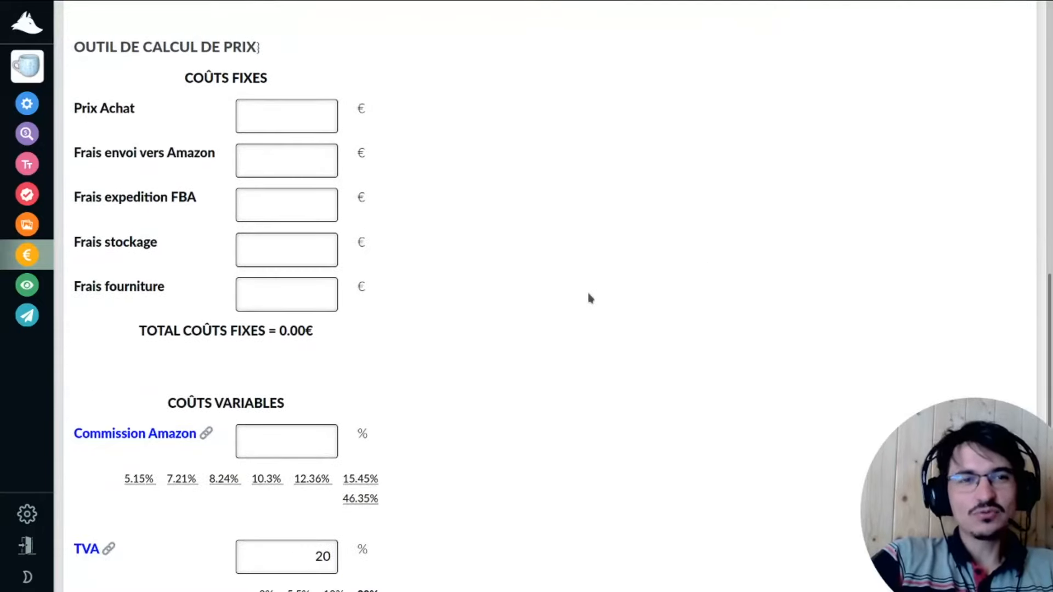
left_click_drag(1051, 293, 1052, 299)
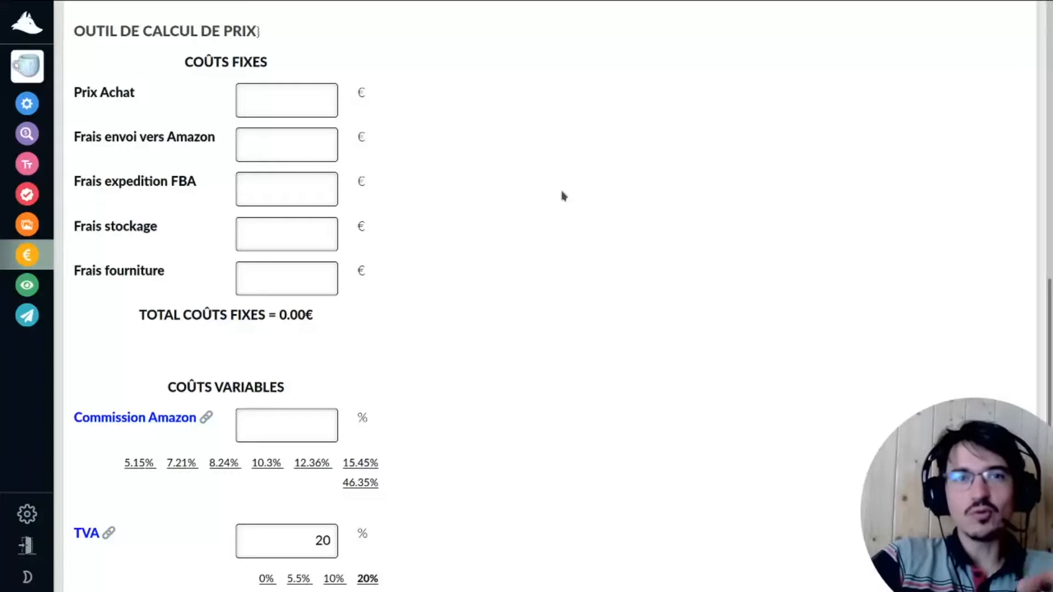
left_click(290, 106)
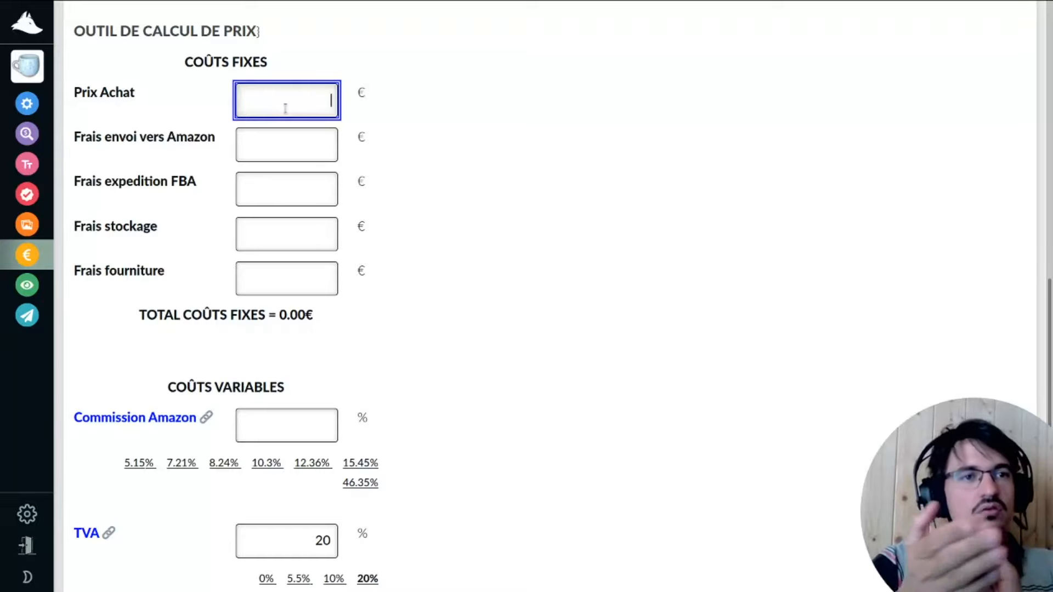
scroll(284, 96, "up", 10)
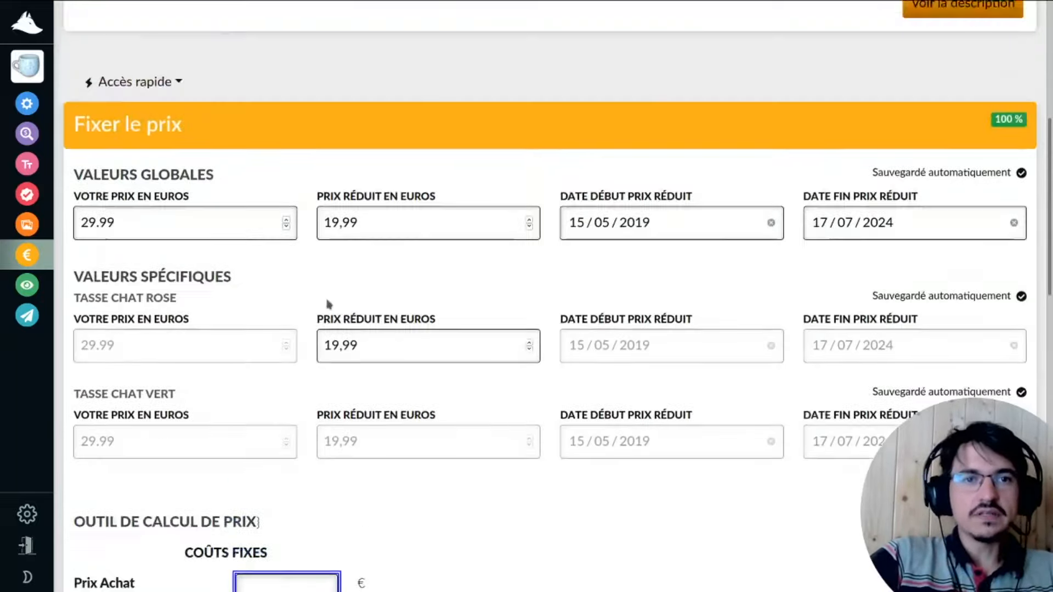
scroll(323, 326, "up", 3)
scroll(322, 327, "down", 10)
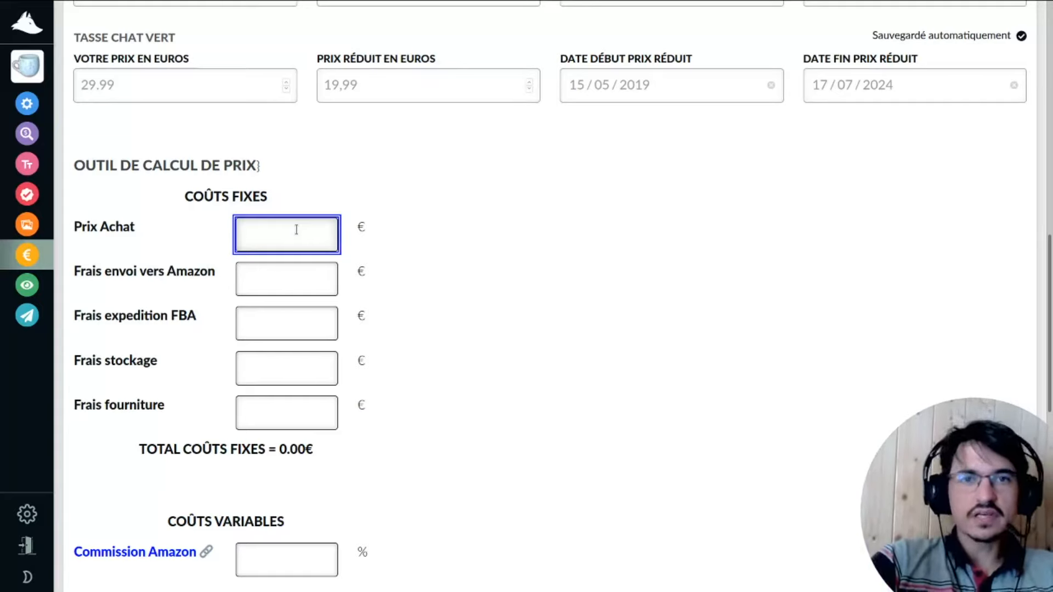
Enter 4 € as the purchase price (Prix Achat).
type("4")
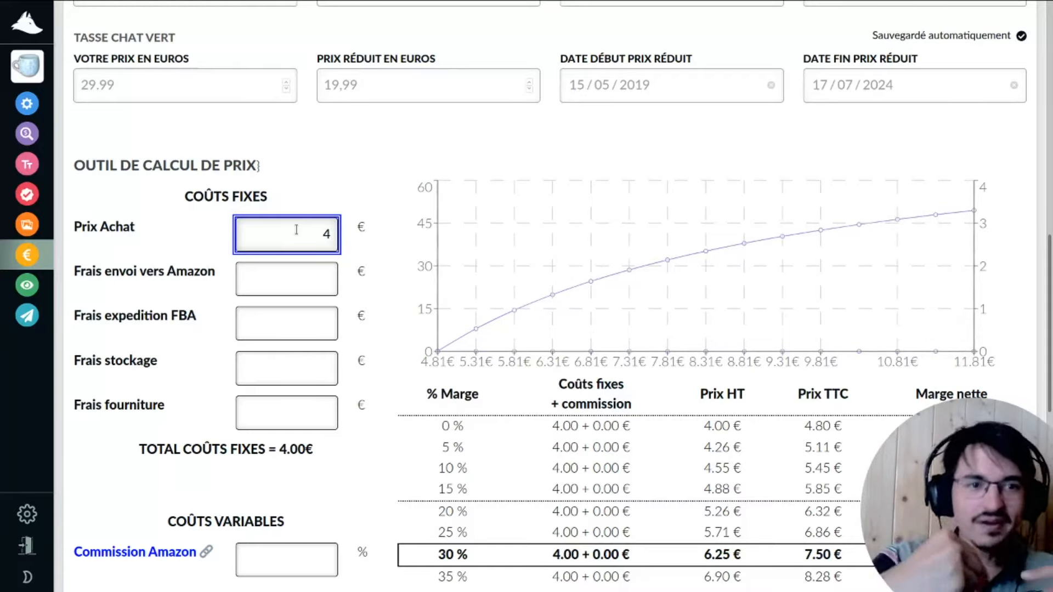
scroll(297, 229, "down", 1)
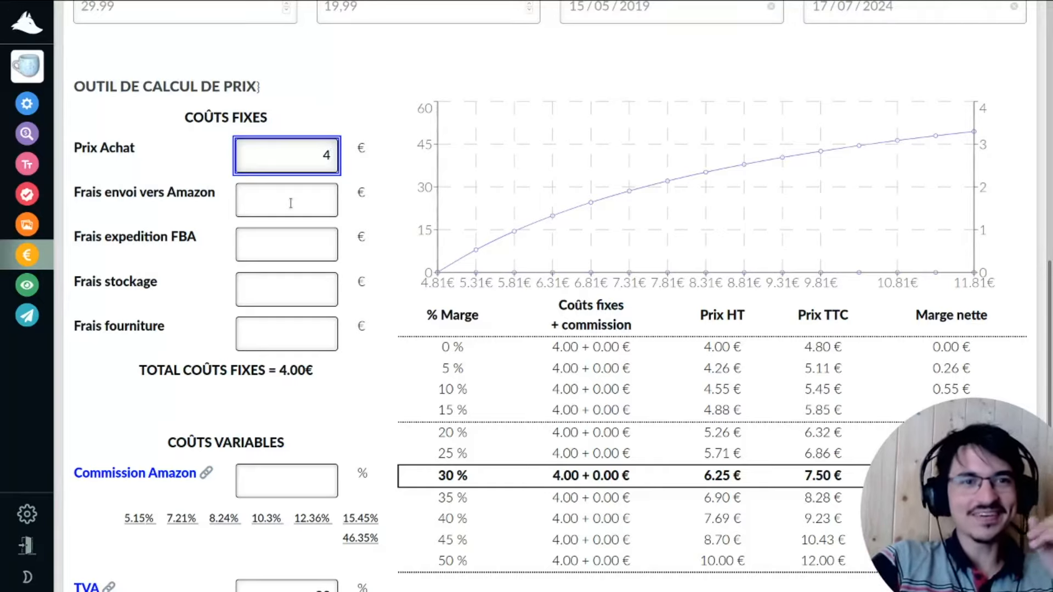
left_click(290, 203)
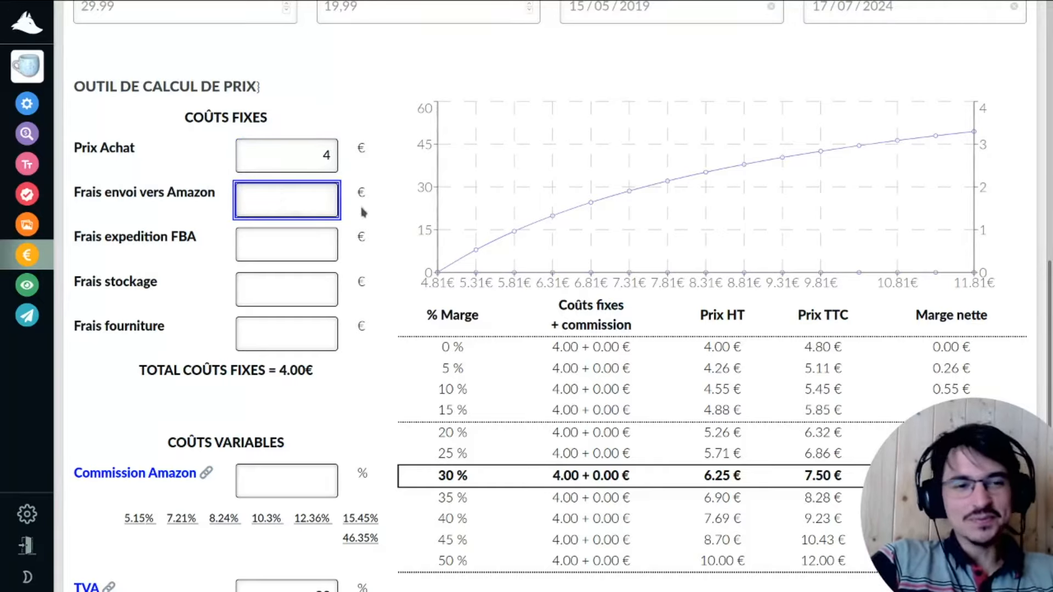
scroll(871, 427, "down", 1)
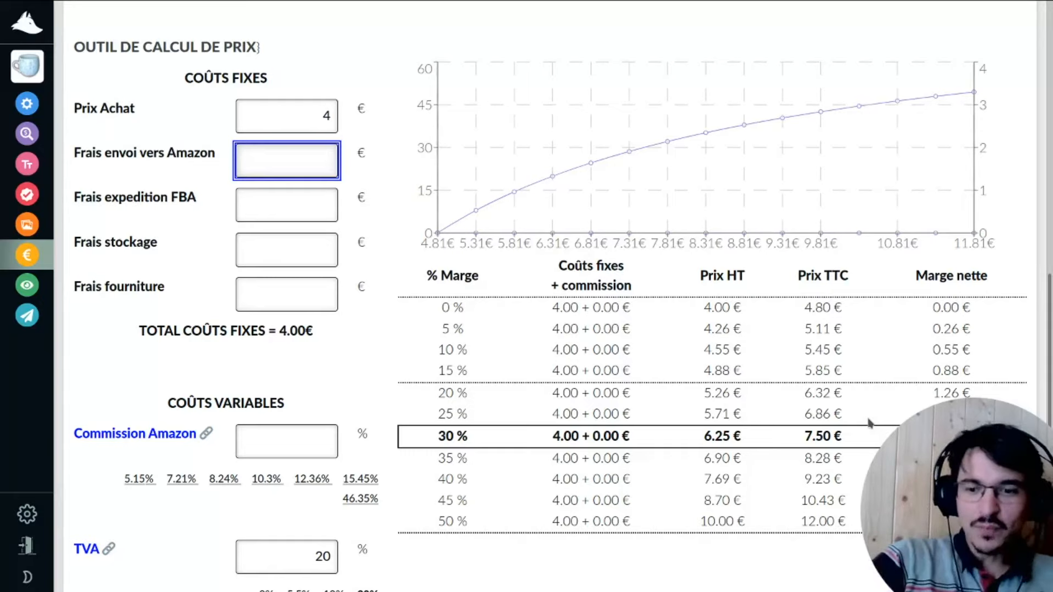
Enter 1 € in Frais envoi vers Amazon as the shipping-to-Amazon cost.
type("1")
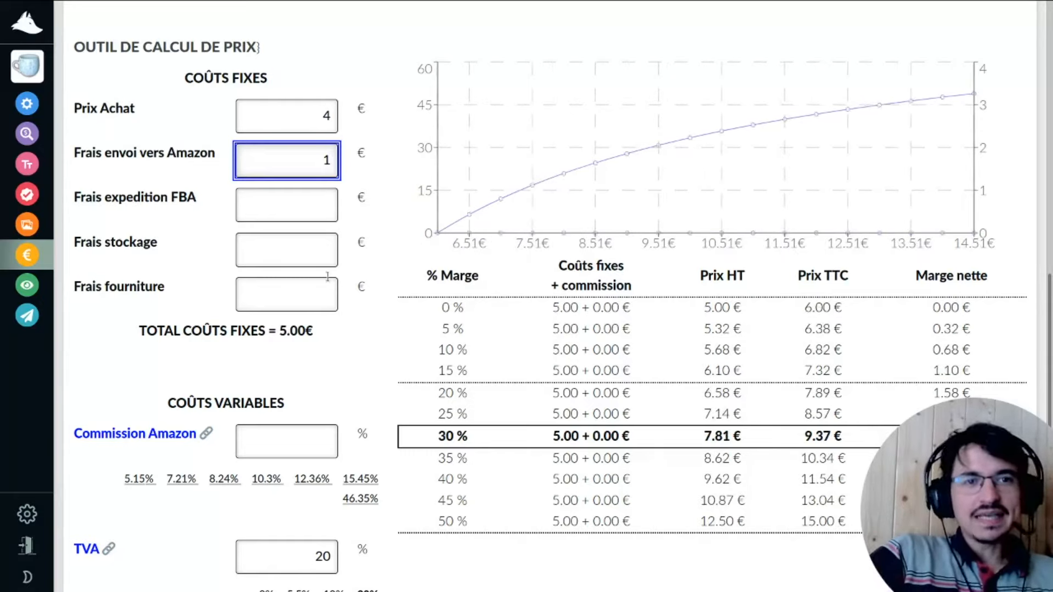
left_click(287, 213)
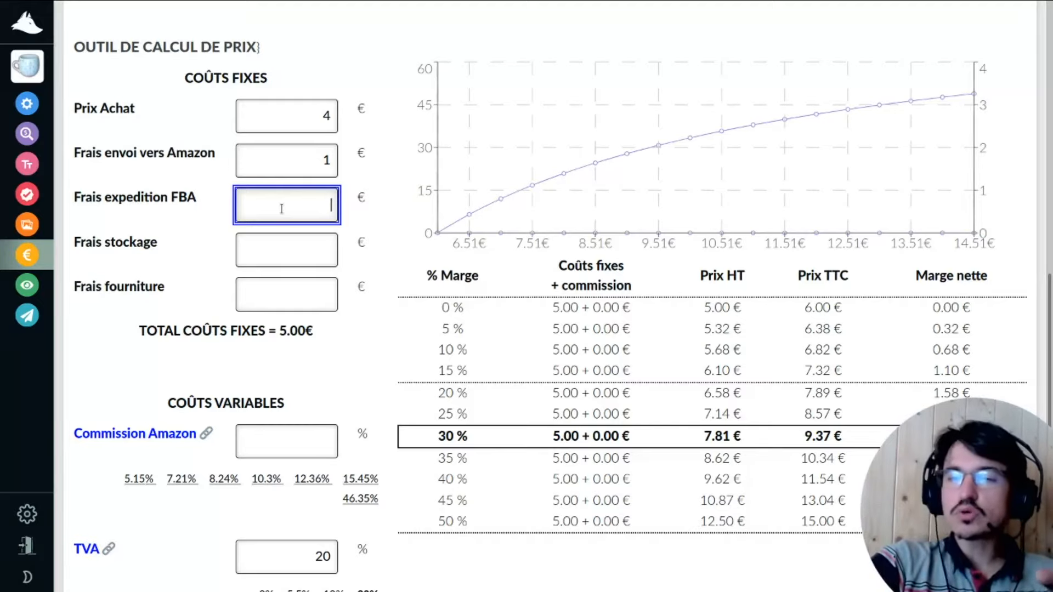
Enter 3.90 € as the FBA shipping fee (Frais expedition FBA).
type("3.90")
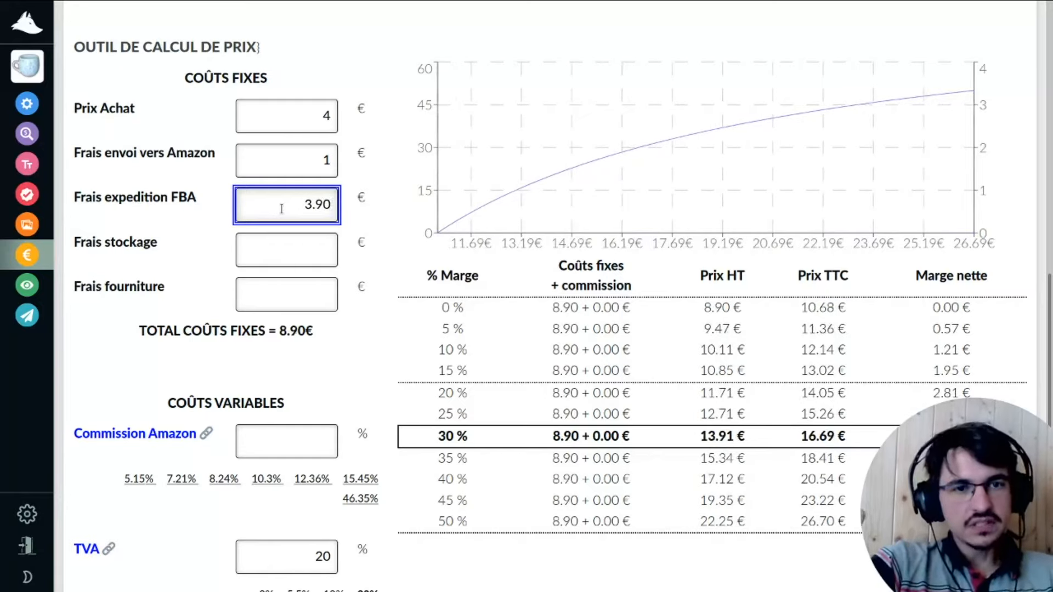
key("Tab")
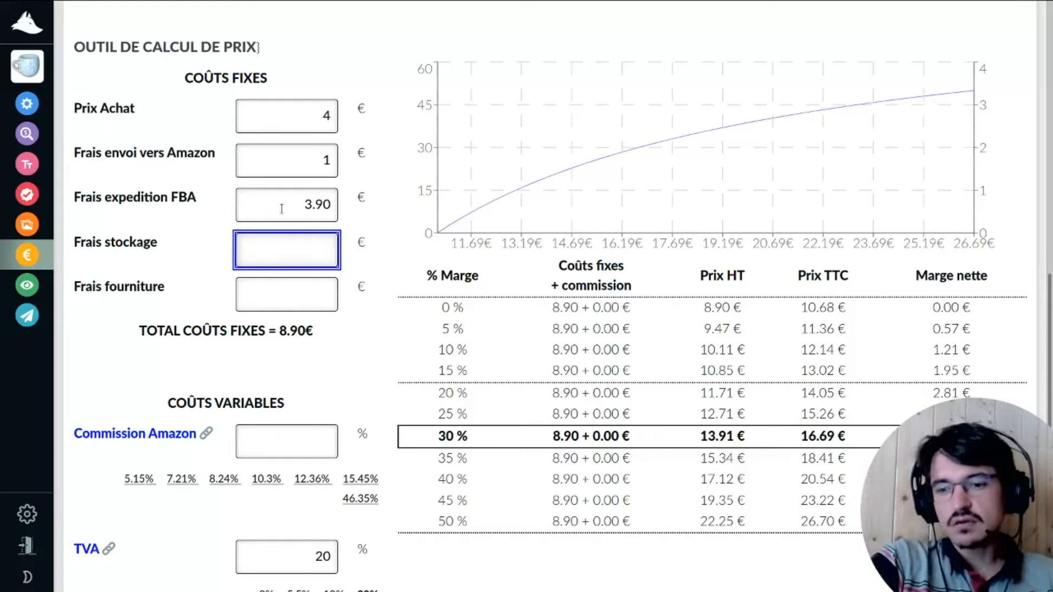
Enter 0.1 € as the storage fee (Frais stockage).
type("0.1")
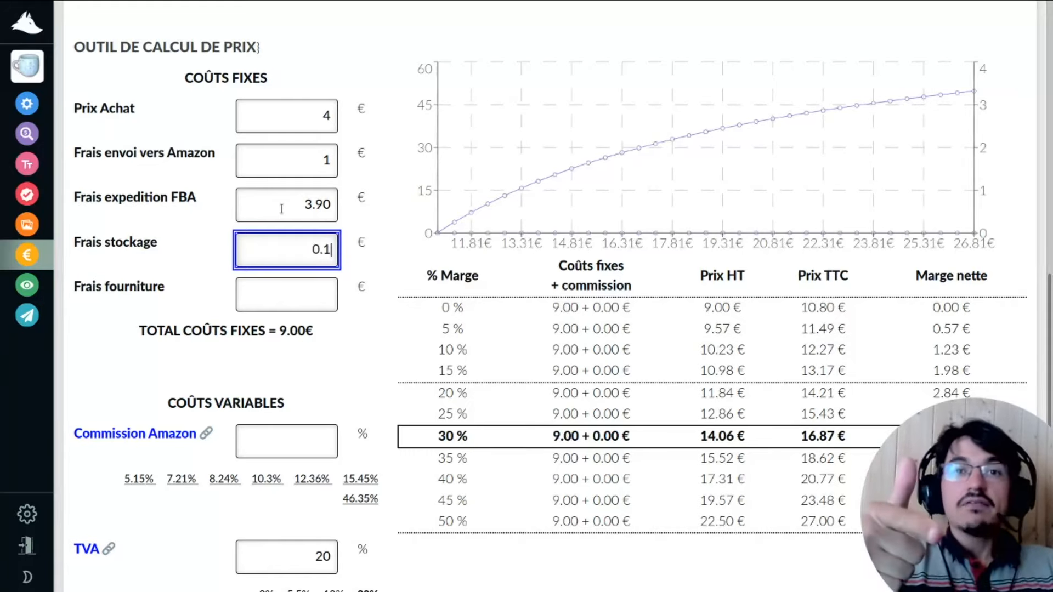
key("Tab")
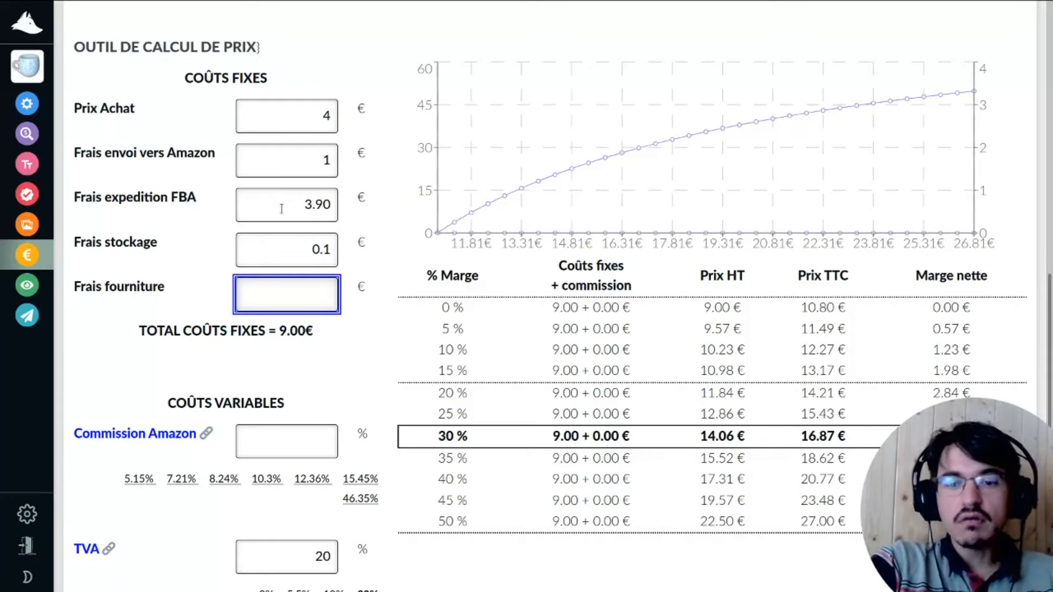
Enter 1 € as the supplies cost in Frais fourniture.
type("1")
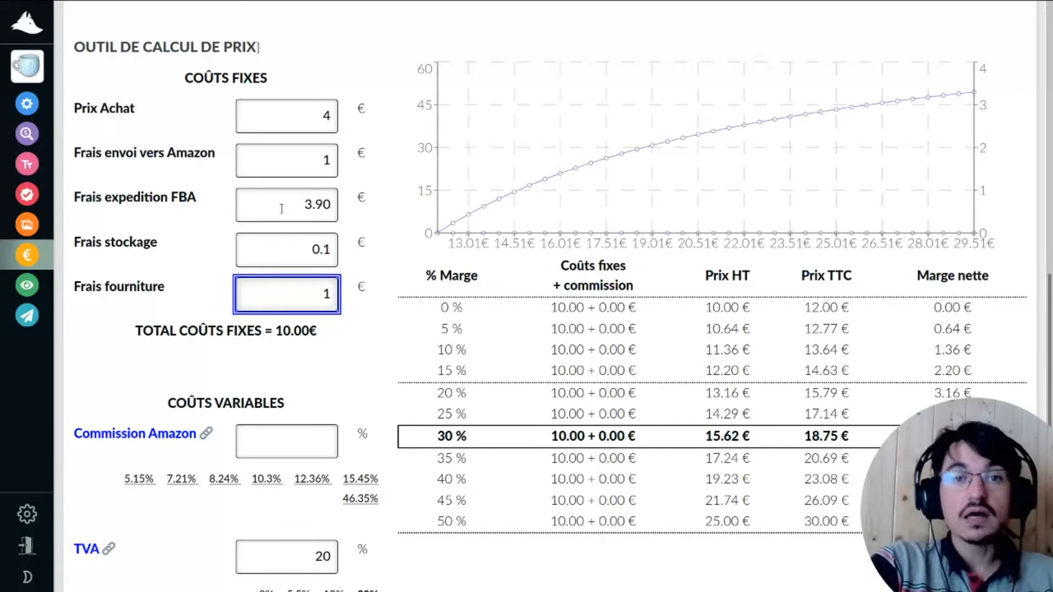